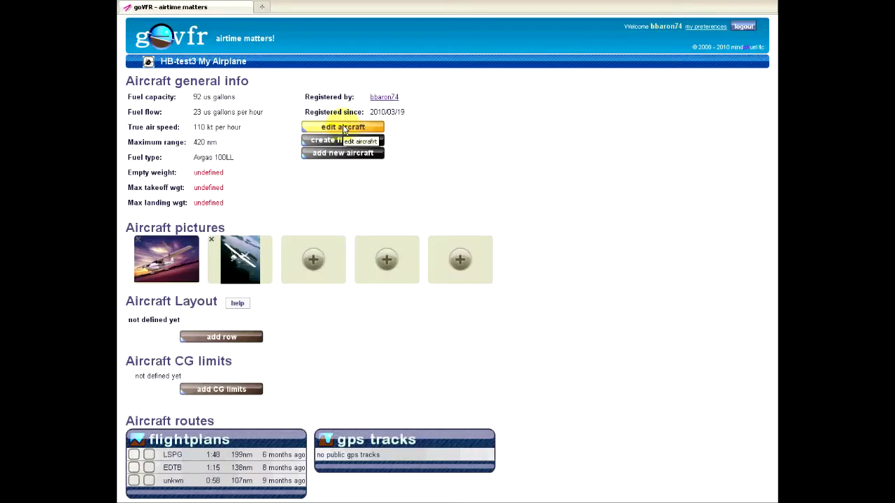
- Save HB-test3 with empty weight 1874 lbs at 36.1 in, takeoff 3100 lbs, landing 2950 lbs
{"action": "left_click", "coordinate": [343, 127]}
{"action": "double_click", "coordinate": [245, 250]}
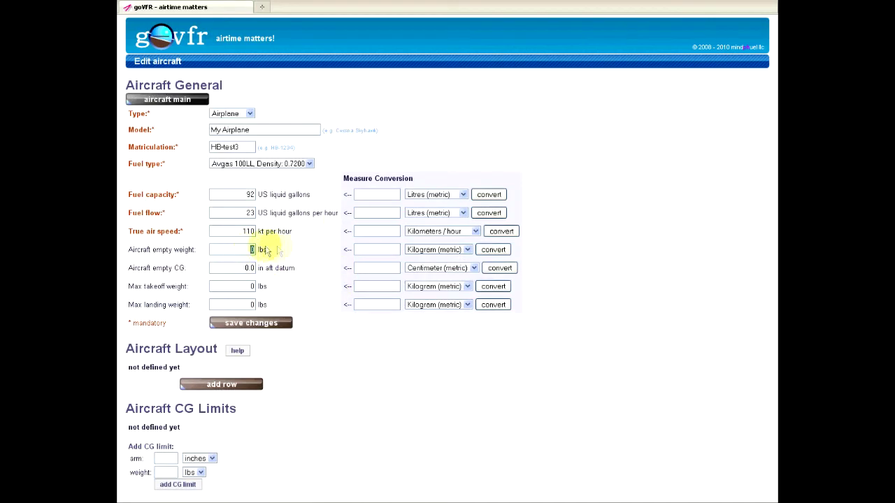
{"action": "type", "text": "1874"}
{"action": "double_click", "coordinate": [237, 268]}
{"action": "type", "text": "36.1"}
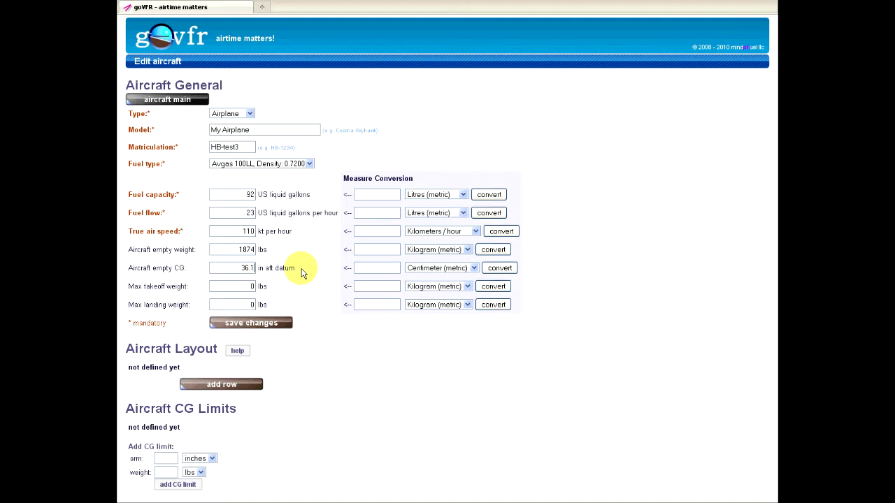
{"action": "double_click", "coordinate": [241, 286]}
{"action": "type", "text": "3100"}
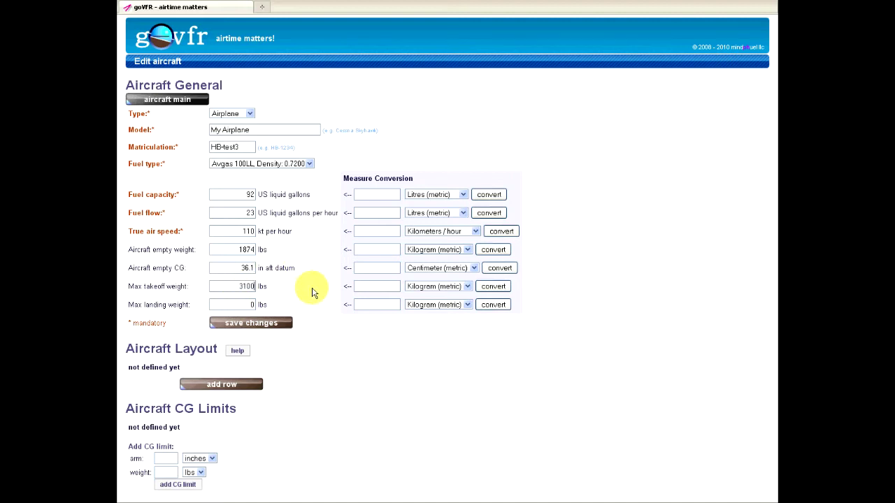
{"action": "double_click", "coordinate": [255, 304]}
{"action": "type", "text": "29"}
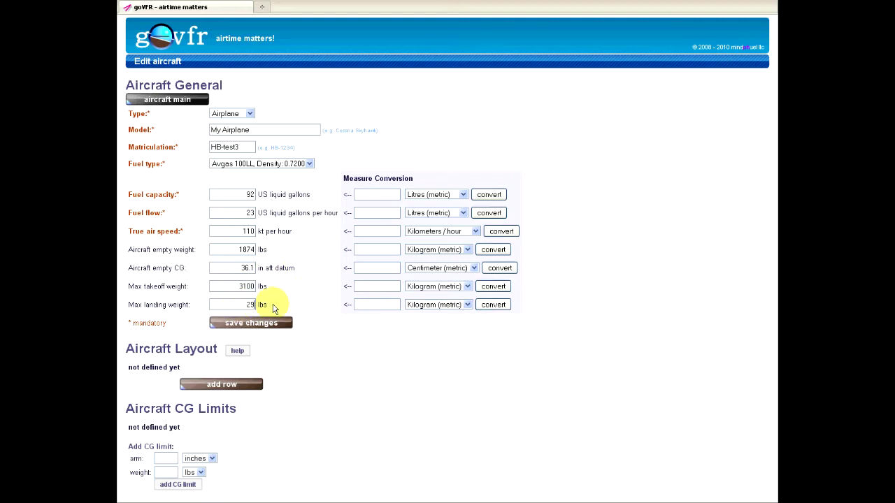
{"action": "type", "text": "50"}
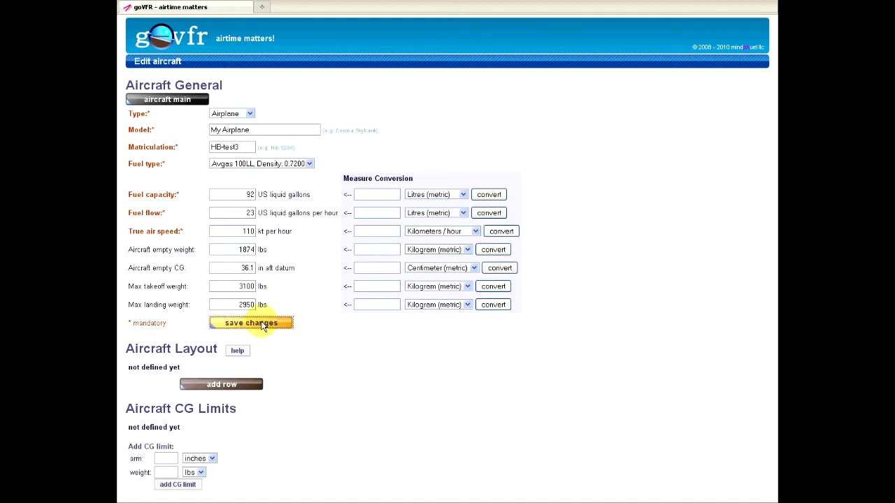
{"action": "left_click", "coordinate": [263, 326]}
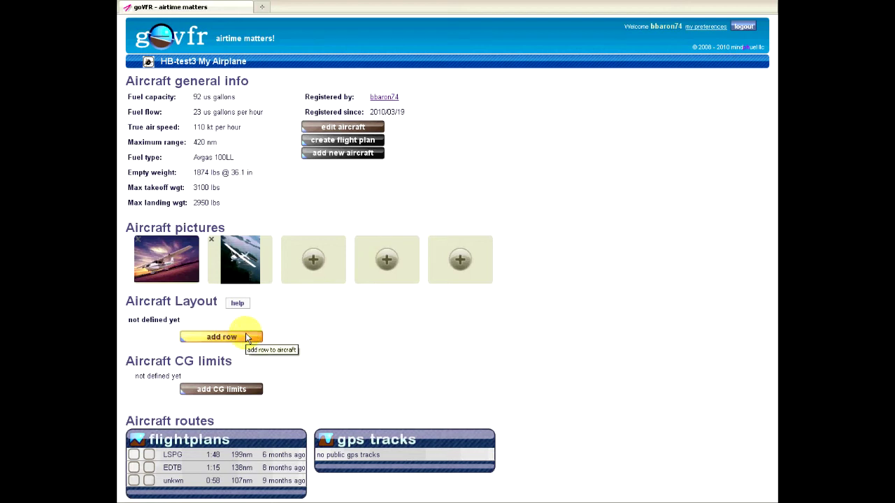
- Add the first two layout rows, each holding two seats
{"action": "left_click", "coordinate": [246, 336]}
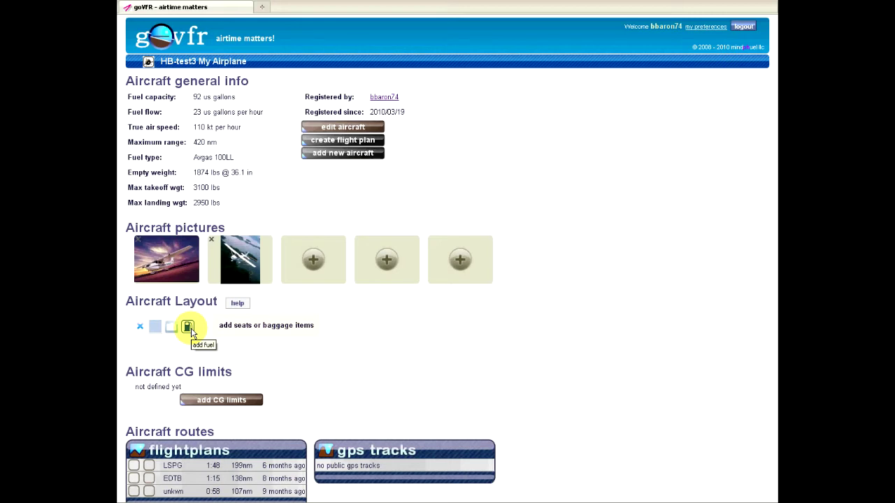
{"action": "left_click", "coordinate": [156, 329]}
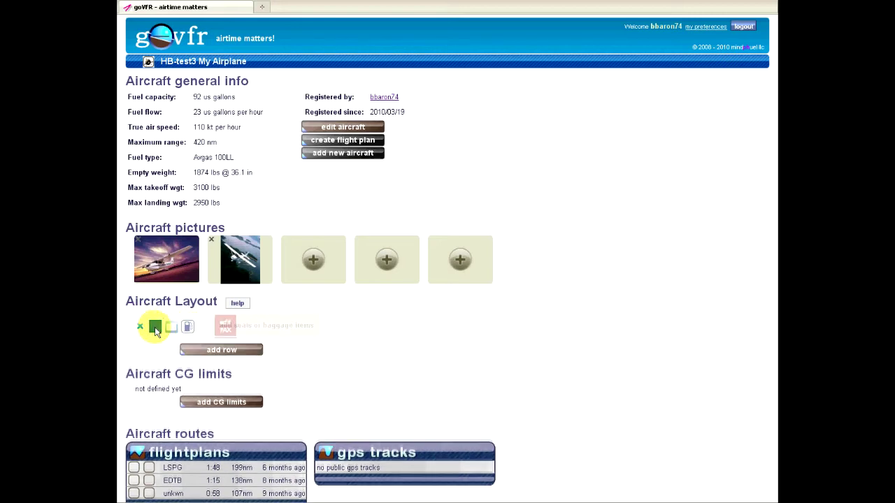
{"action": "left_click", "coordinate": [156, 328]}
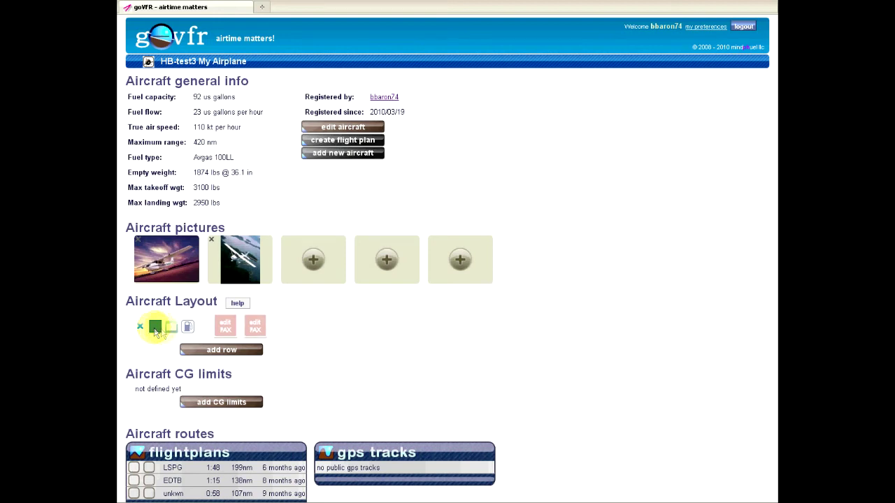
{"action": "left_click", "coordinate": [205, 353]}
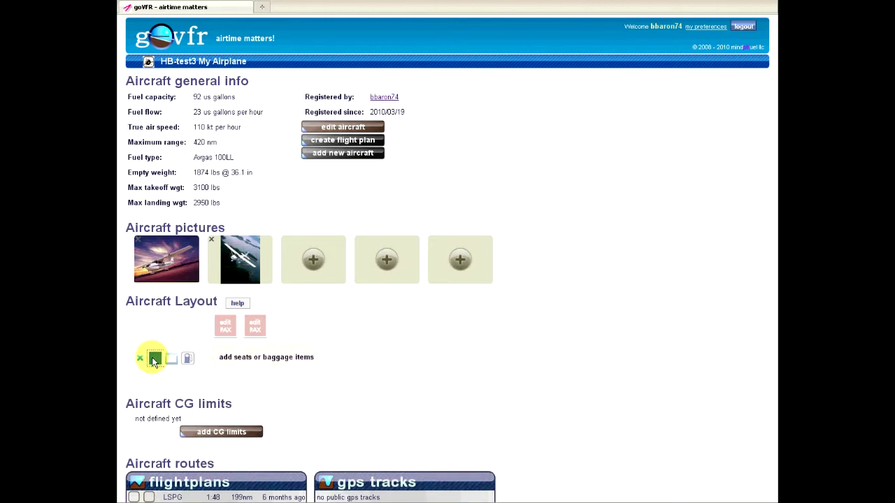
{"action": "left_click", "coordinate": [155, 361]}
{"action": "left_click", "coordinate": [154, 361]}
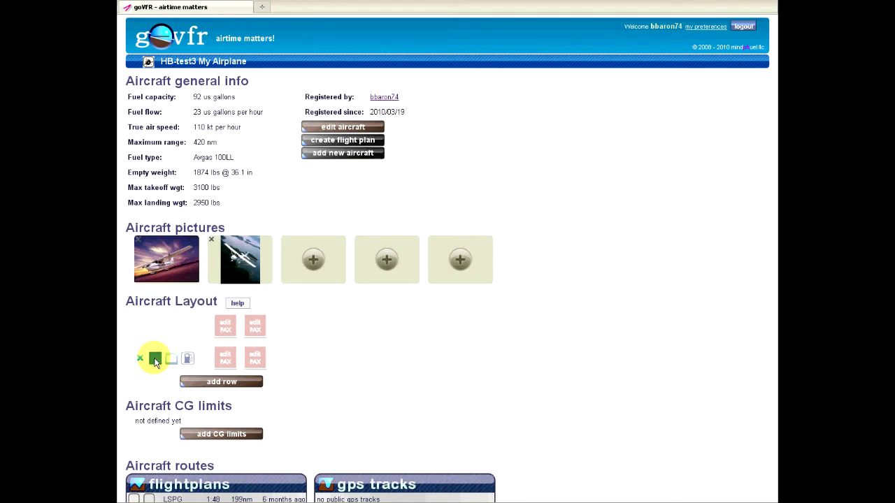
- Add a baggage row, a fuel tank row and a three-seat row
{"action": "left_click", "coordinate": [222, 383]}
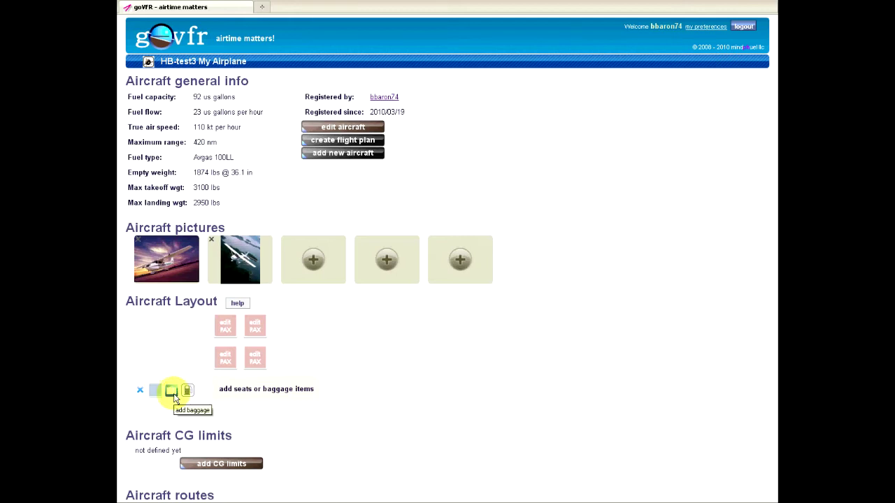
{"action": "left_click", "coordinate": [171, 391]}
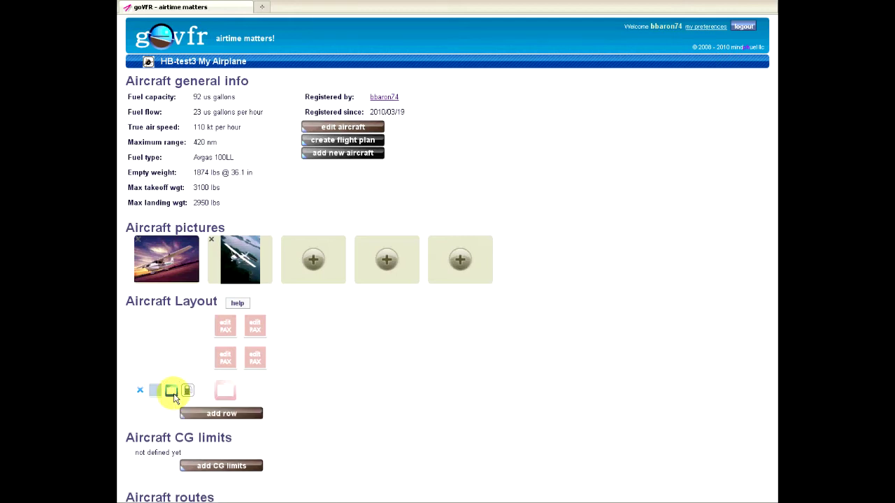
{"action": "left_click", "coordinate": [207, 414]}
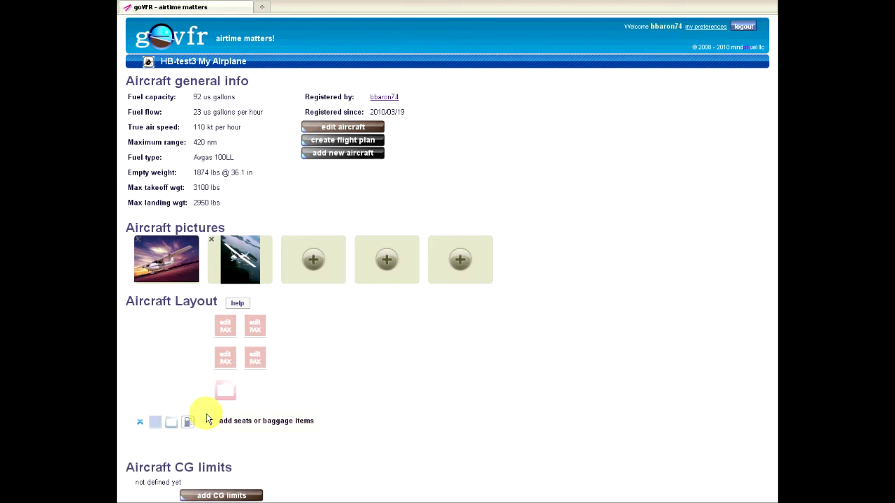
{"action": "left_click", "coordinate": [187, 423]}
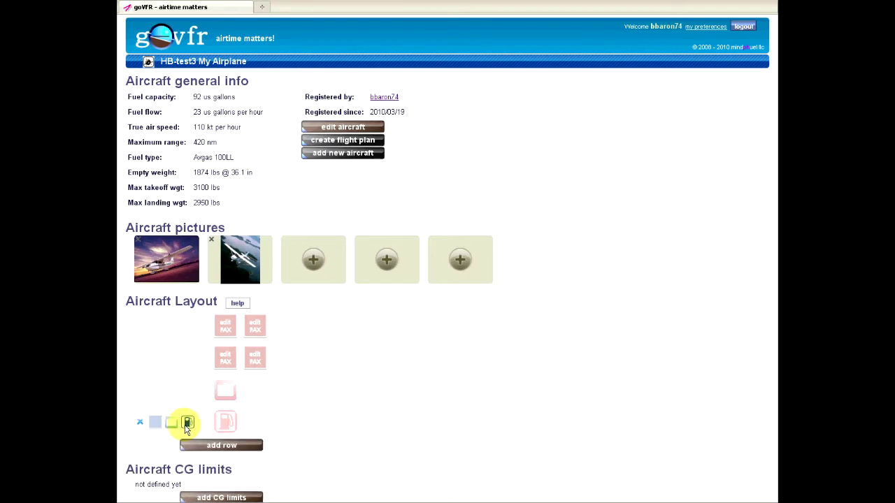
{"action": "left_click", "coordinate": [220, 446]}
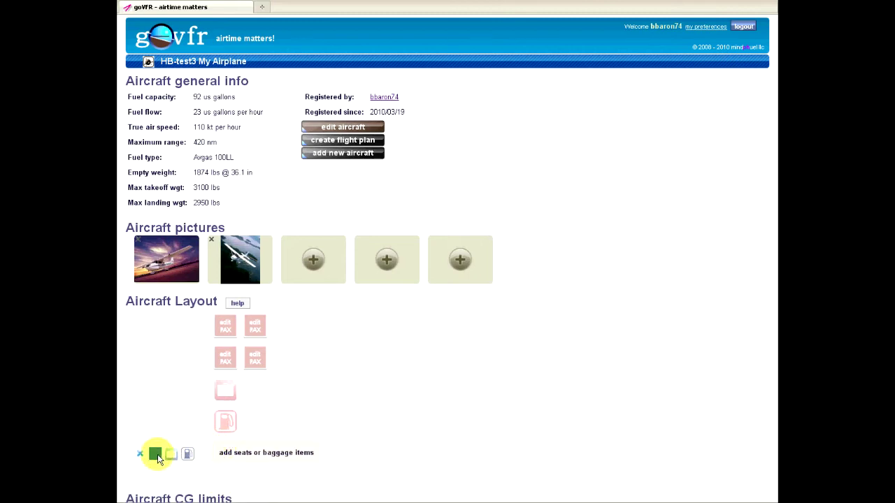
{"action": "left_click", "coordinate": [155, 456]}
{"action": "left_click", "coordinate": [156, 456]}
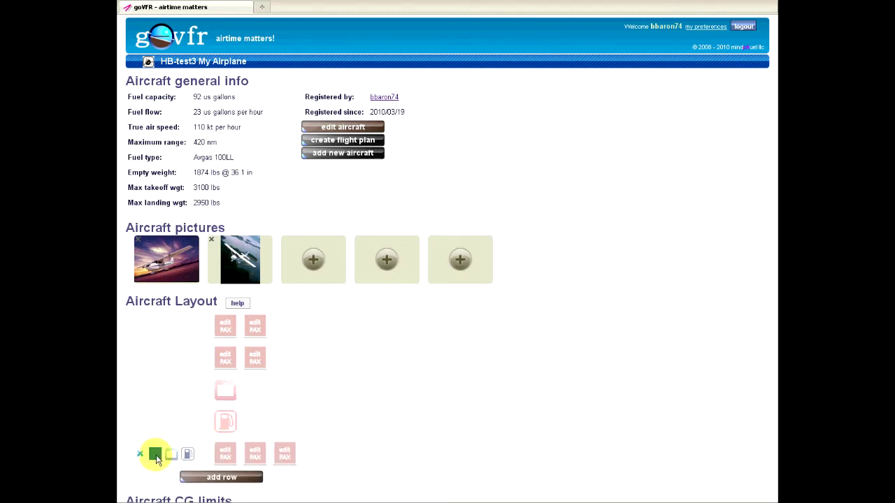
{"action": "left_click", "coordinate": [155, 456]}
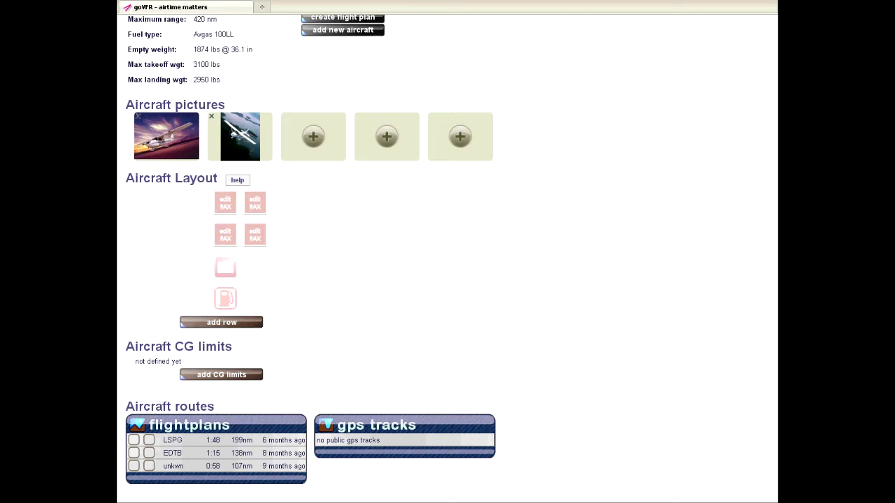
- Open the CG arm editor for the first front seat
{"action": "left_click", "coordinate": [225, 202]}
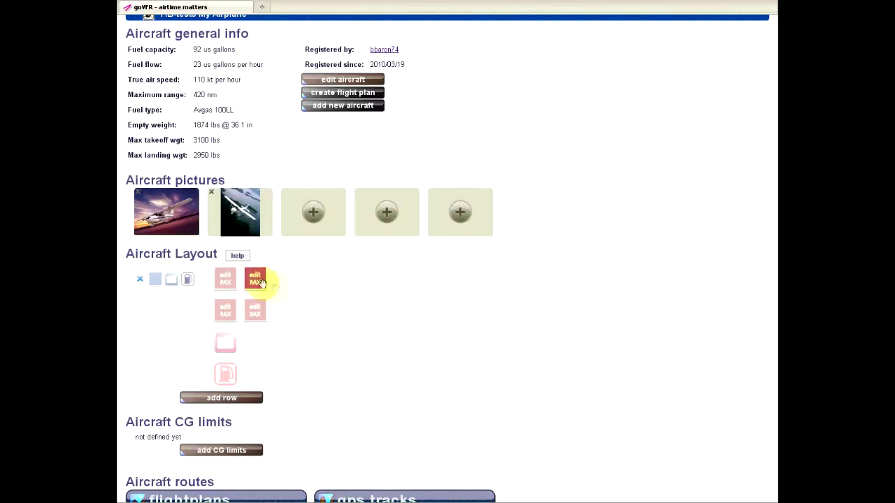
- Set both front seats to a 37 in arm, naming the first one 'Pilot'
{"action": "left_click", "coordinate": [226, 278]}
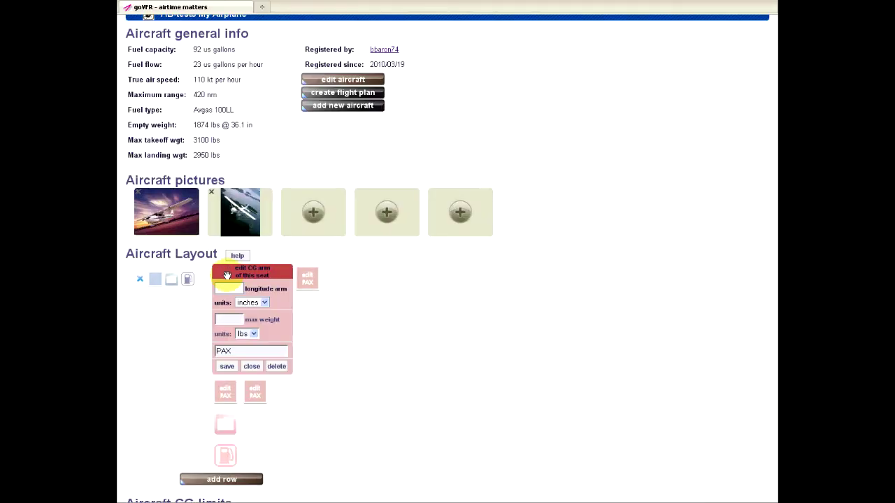
{"action": "left_click", "coordinate": [229, 287]}
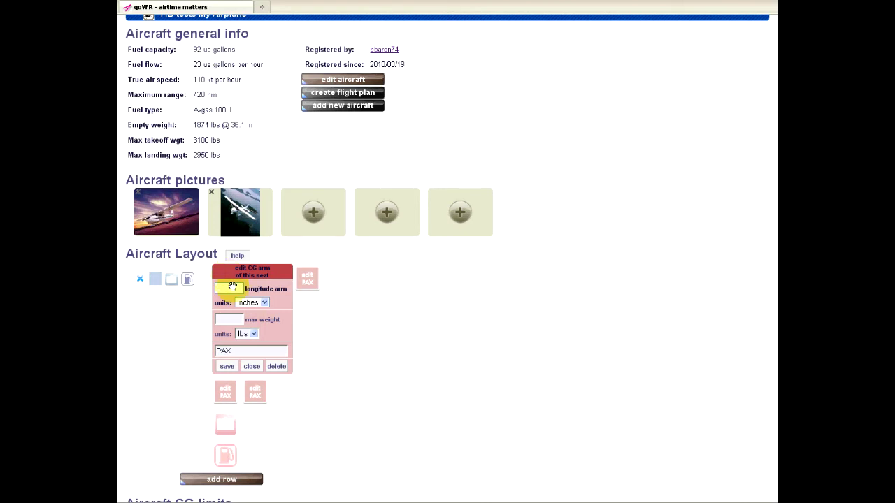
{"action": "type", "text": "37"}
{"action": "left_click_drag", "start_coordinate": [239, 350], "coordinate": [190, 344]}
{"action": "type", "text": "P"}
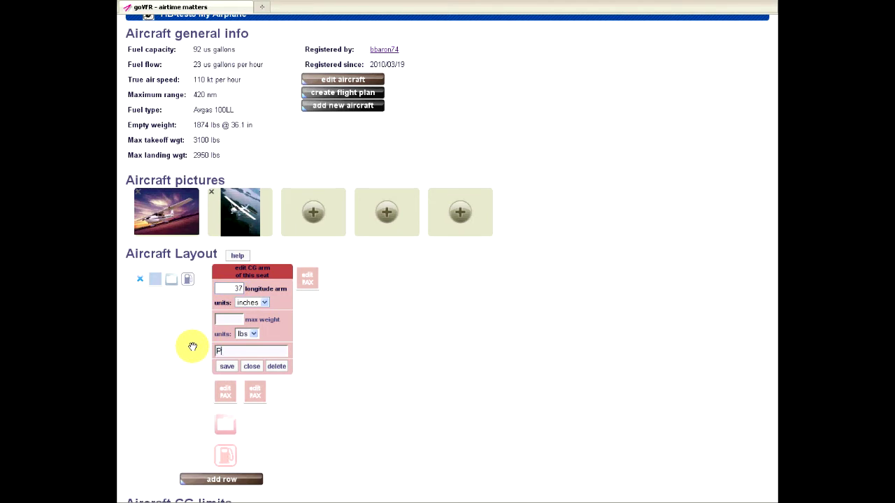
{"action": "type", "text": "ilot"}
{"action": "left_click", "coordinate": [227, 366]}
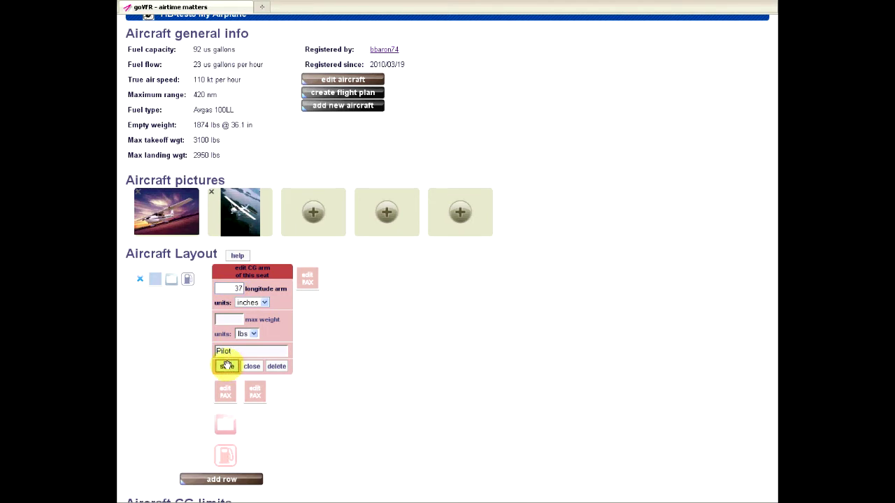
{"action": "left_click", "coordinate": [256, 282]}
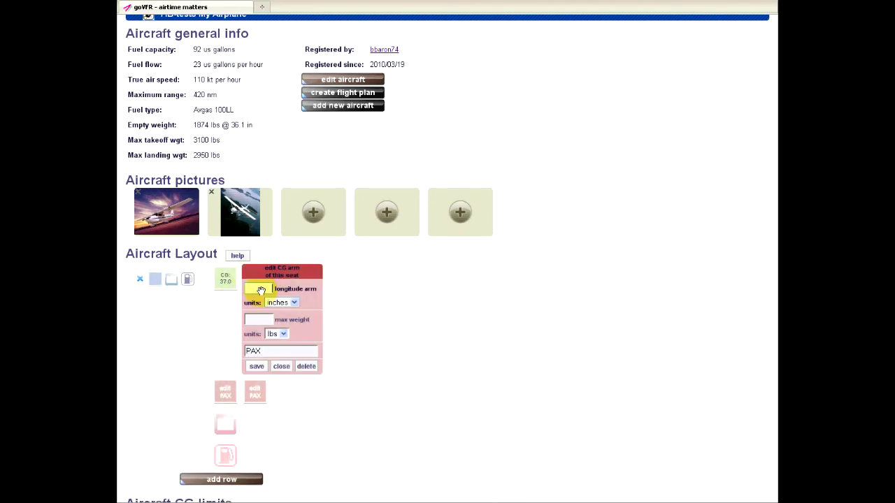
{"action": "type", "text": "37"}
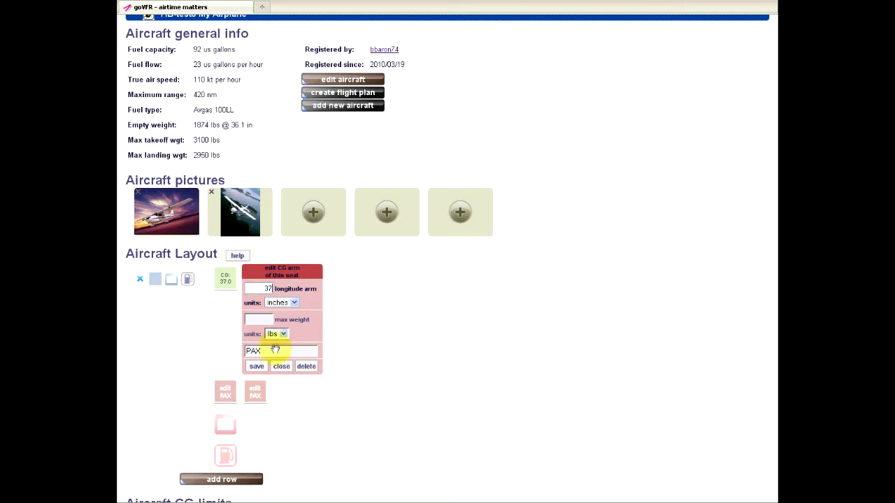
{"action": "left_click", "coordinate": [275, 350]}
{"action": "type", "text": "1"}
{"action": "left_click", "coordinate": [257, 367]}
- Save the rear-left seat at a 74 in arm with 'rear' added to its name
{"action": "left_click", "coordinate": [222, 310]}
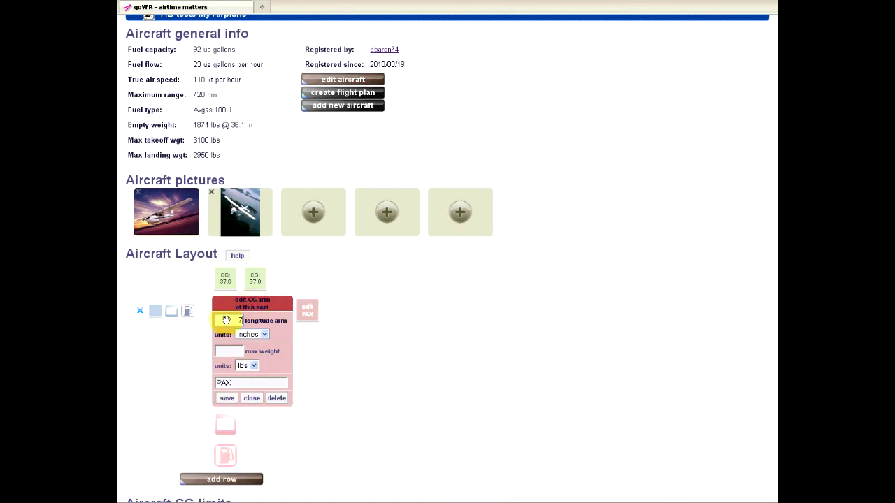
{"action": "type", "text": "4"}
{"action": "left_click", "coordinate": [248, 380]}
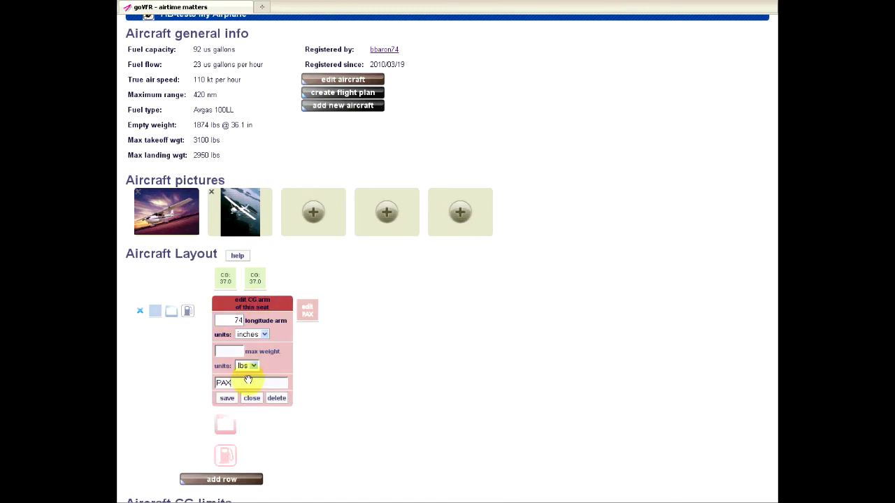
{"action": "type", "text": "2"}
{"action": "key", "text": "BackSpace"}
{"action": "type", "text": "rear left"}
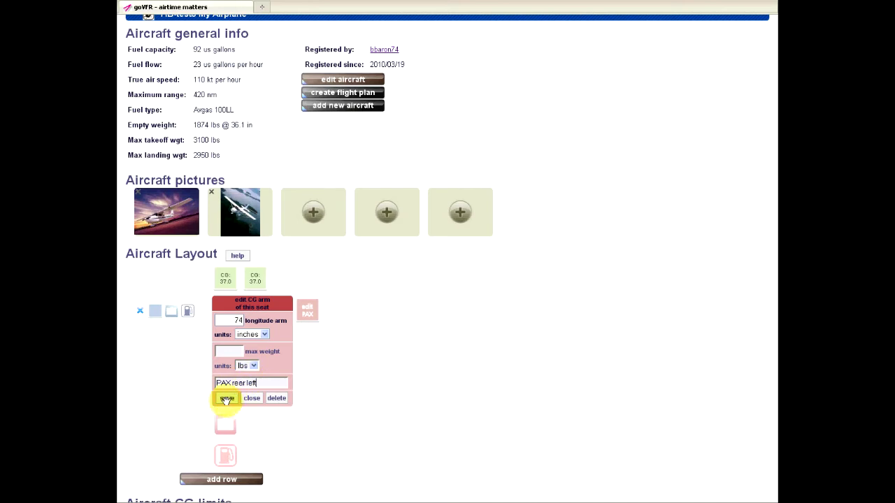
{"action": "left_click", "coordinate": [226, 398]}
- Save the rear right seat at 74 in, then add a baggage item to row three
{"action": "left_click", "coordinate": [256, 311]}
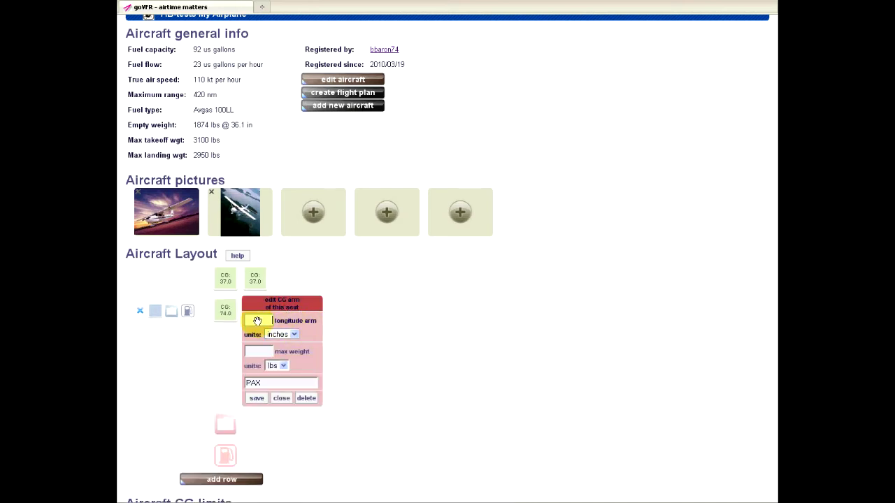
{"action": "type", "text": "74"}
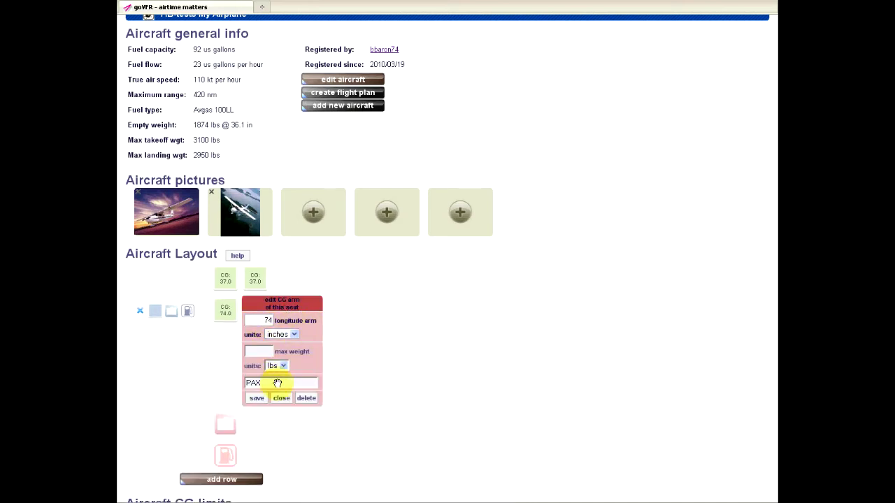
{"action": "left_click", "coordinate": [275, 382]}
{"action": "type", "text": "rwa"}
{"action": "type", "text": "r right"}
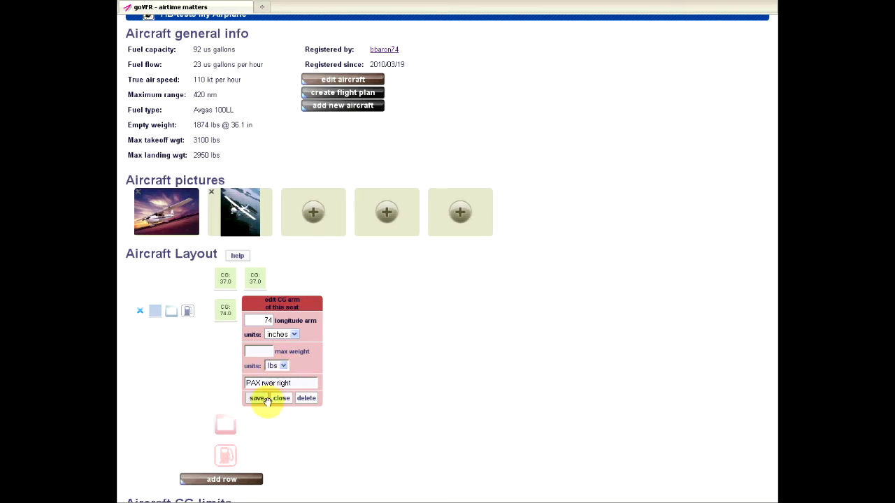
{"action": "left_click", "coordinate": [258, 399]}
{"action": "left_click", "coordinate": [225, 343]}
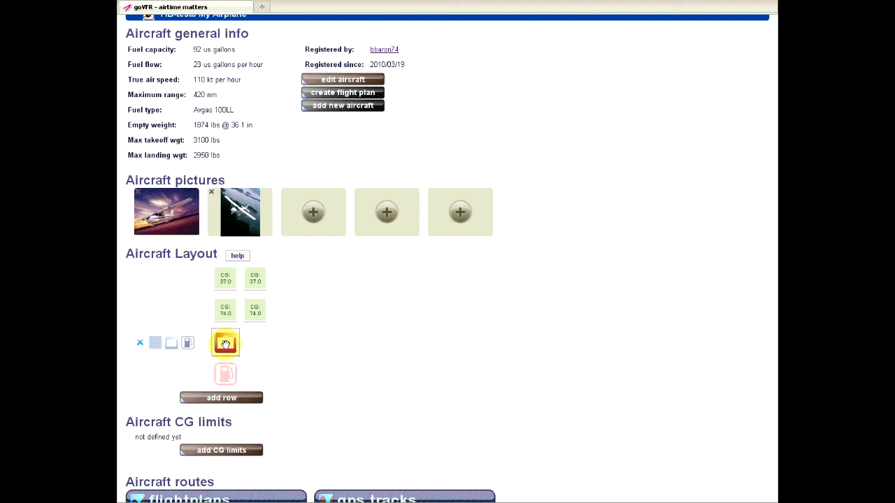
- Save Baggage A with a 97 in arm and 100 lbs maximum weight
{"action": "left_click", "coordinate": [224, 353]}
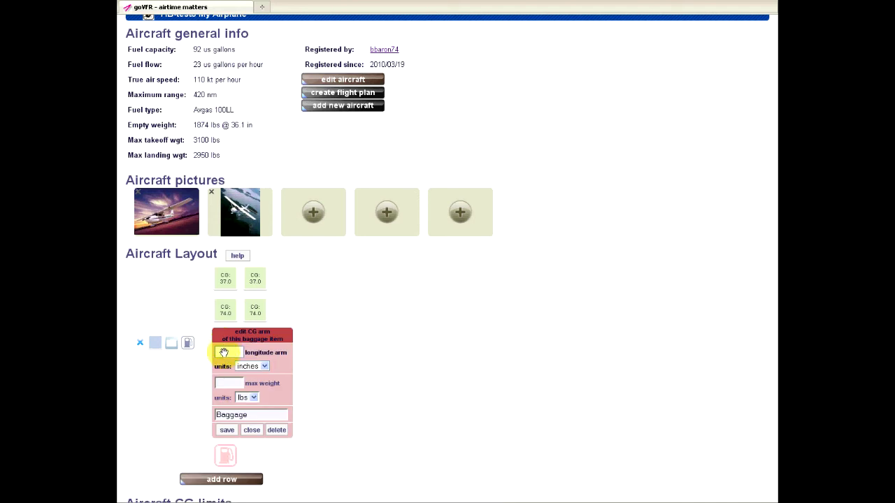
{"action": "type", "text": "97"}
{"action": "left_click", "coordinate": [229, 383]}
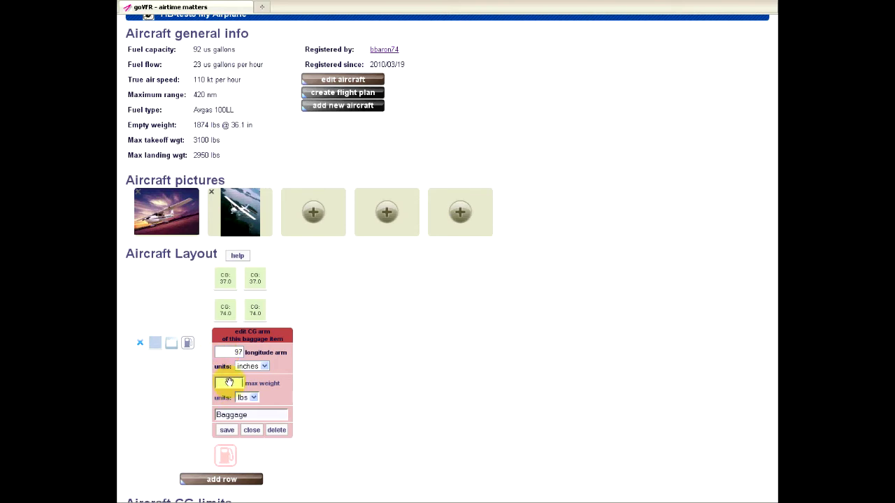
{"action": "type", "text": "100"}
{"action": "left_click", "coordinate": [256, 415]}
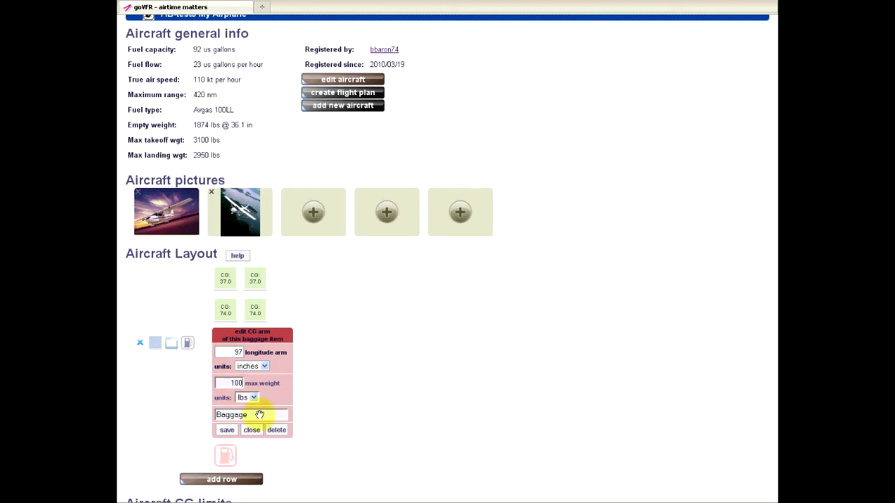
{"action": "type", "text": "A"}
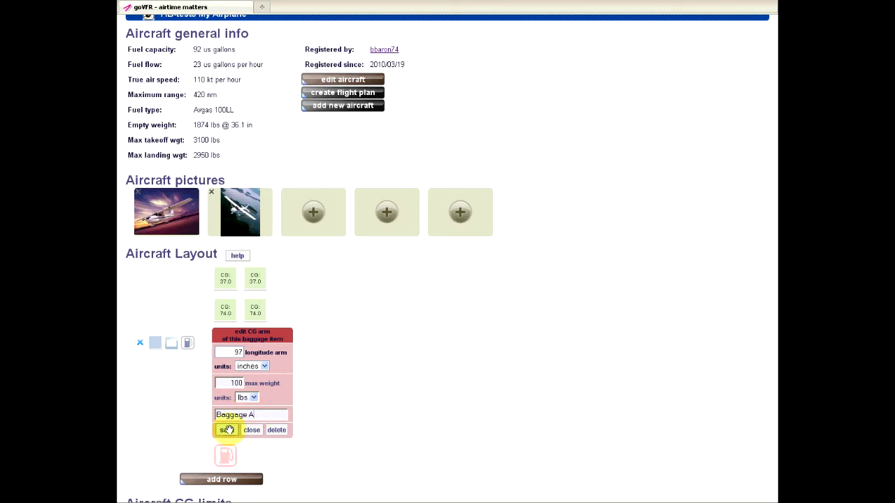
{"action": "left_click", "coordinate": [227, 430]}
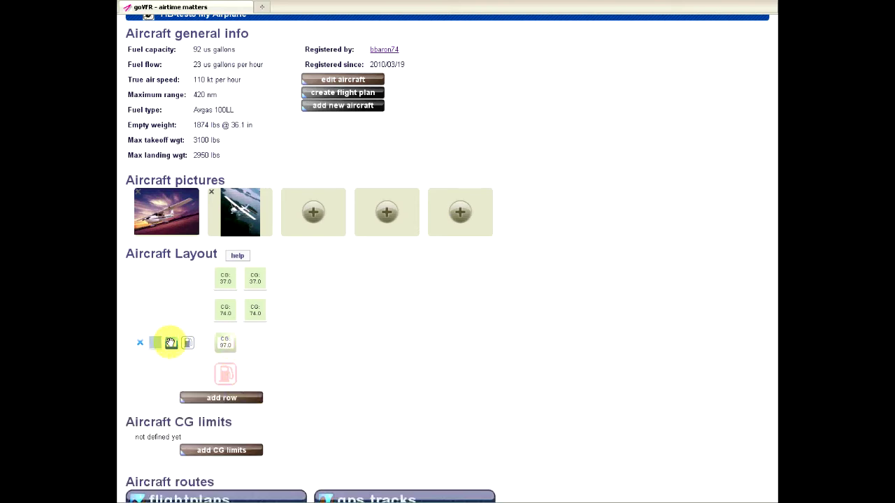
- Add a second baggage item with a 116 in arm and 60 lbs maximum, naming it Baggage B
{"action": "left_click_drag", "start_coordinate": [167, 342], "coordinate": [251, 345]}
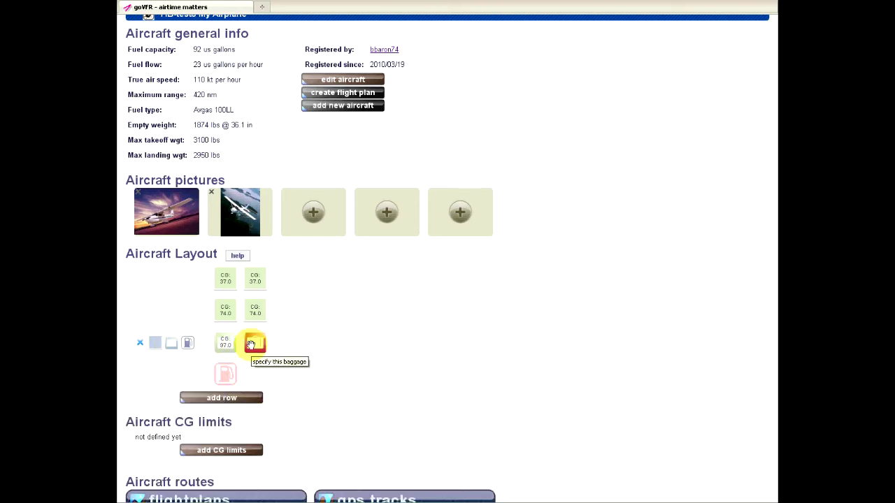
{"action": "left_click", "coordinate": [253, 347]}
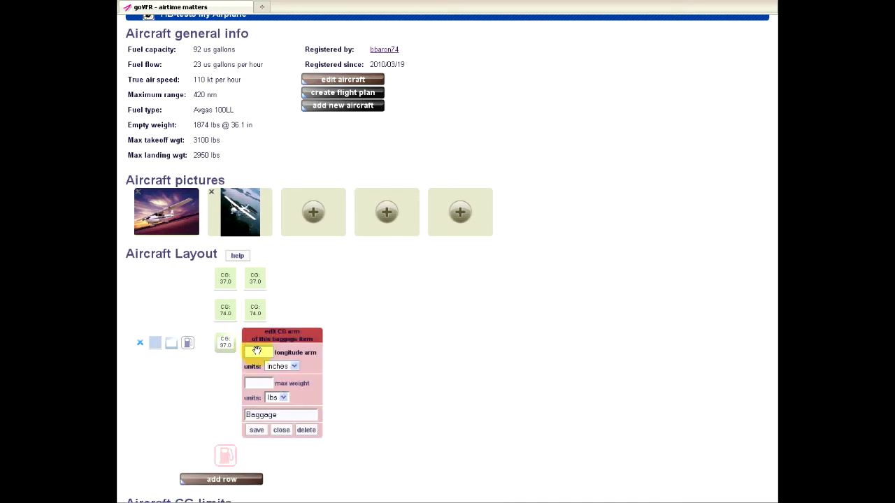
{"action": "type", "text": "111"}
{"action": "left_click", "coordinate": [254, 382]}
{"action": "type", "text": "60"}
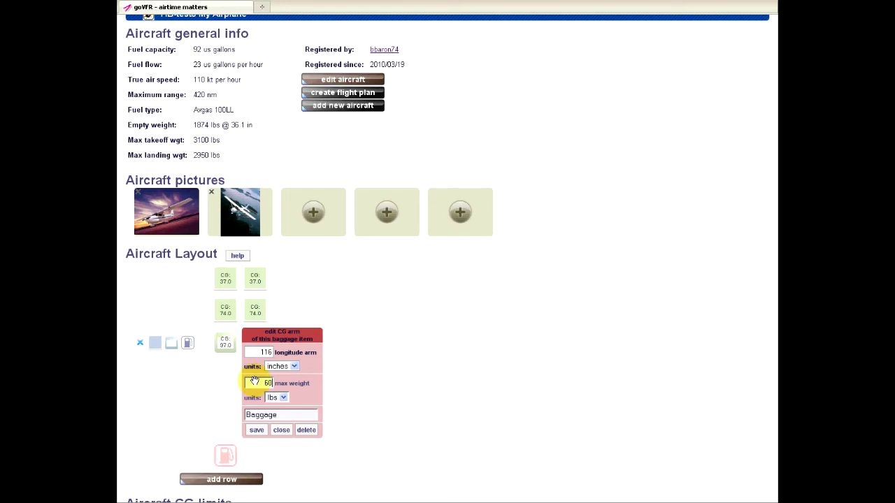
{"action": "left_click", "coordinate": [284, 417]}
{"action": "type", "text": "B"}
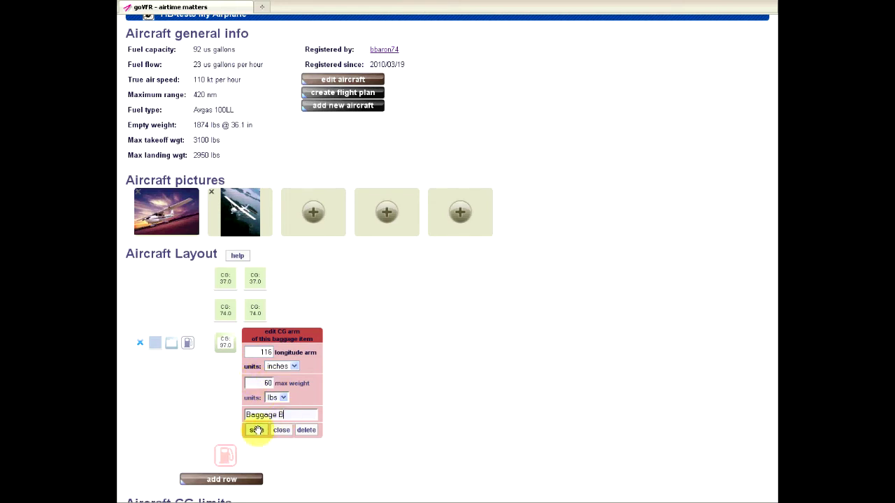
- Save Baggage B, then give the fuel tank a 46.6 in longitude arm
{"action": "left_click", "coordinate": [258, 430]}
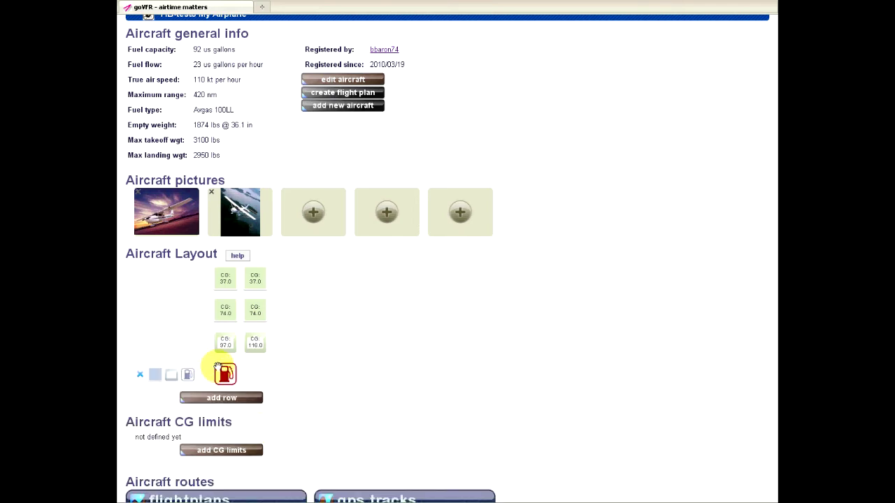
{"action": "left_click", "coordinate": [224, 371]}
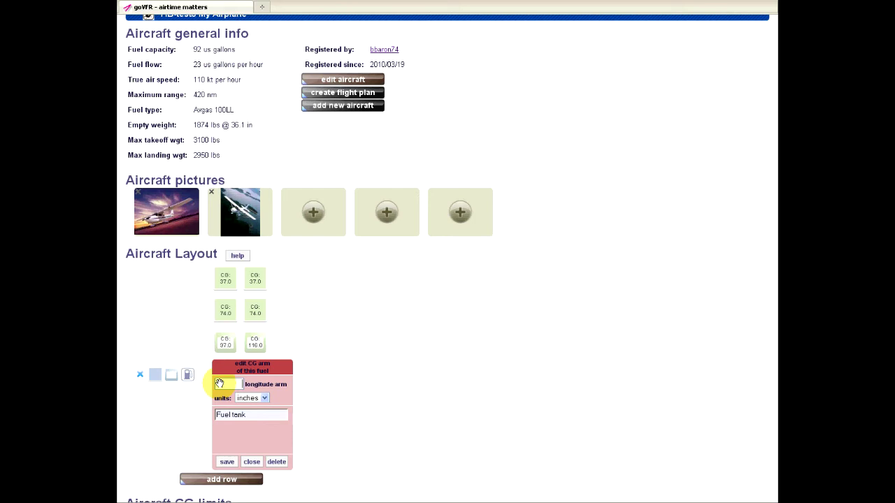
{"action": "type", "text": "46.6"}
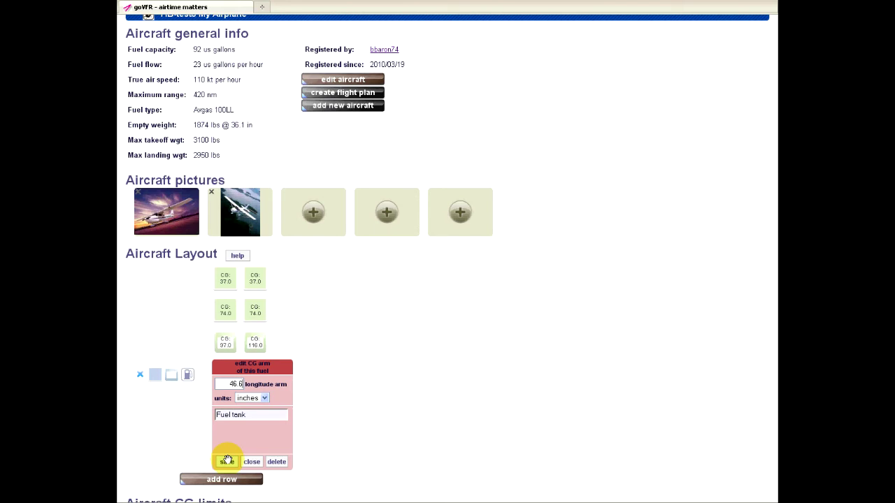
{"action": "left_click", "coordinate": [228, 461]}
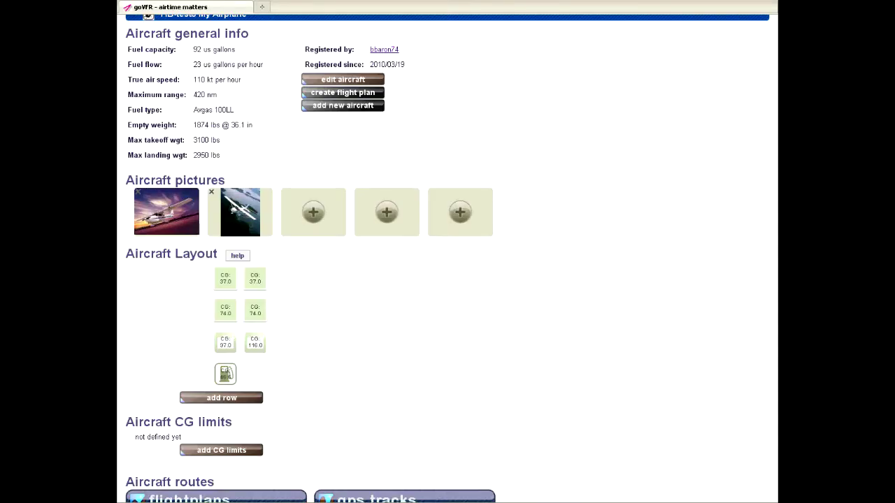
{"action": "scroll", "coordinate": [448, 259], "scroll_direction": "up", "scroll_amount": 1}
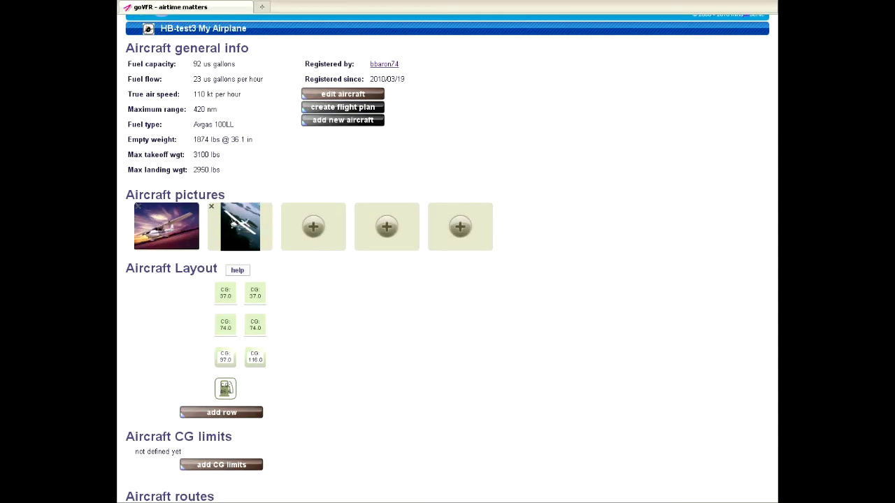
- Add CG limits 33 in/1800 lbs and 33 in/2250 lbs, then enter 3100 lbs for the next
{"action": "left_click", "coordinate": [219, 469]}
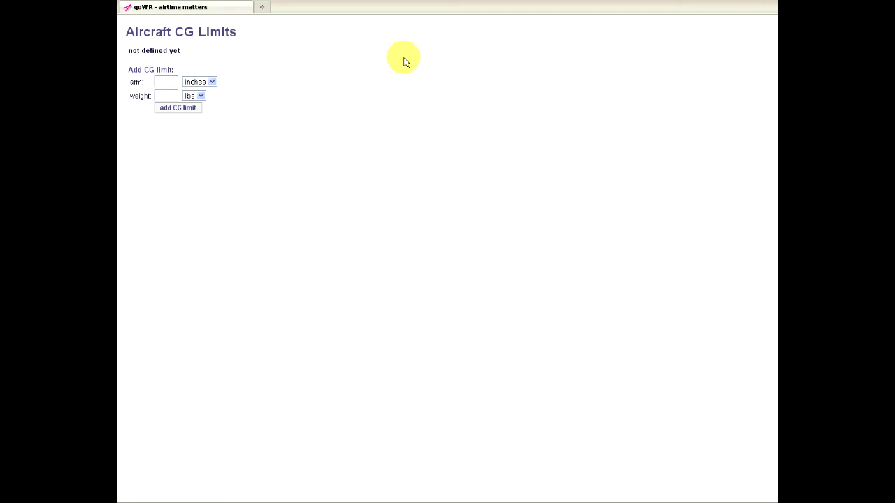
{"action": "type", "text": "33"}
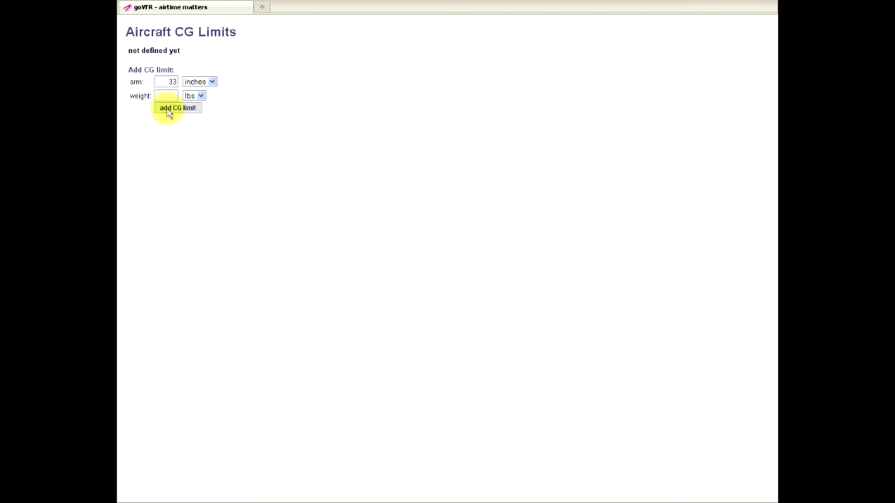
{"action": "type", "text": "1800"}
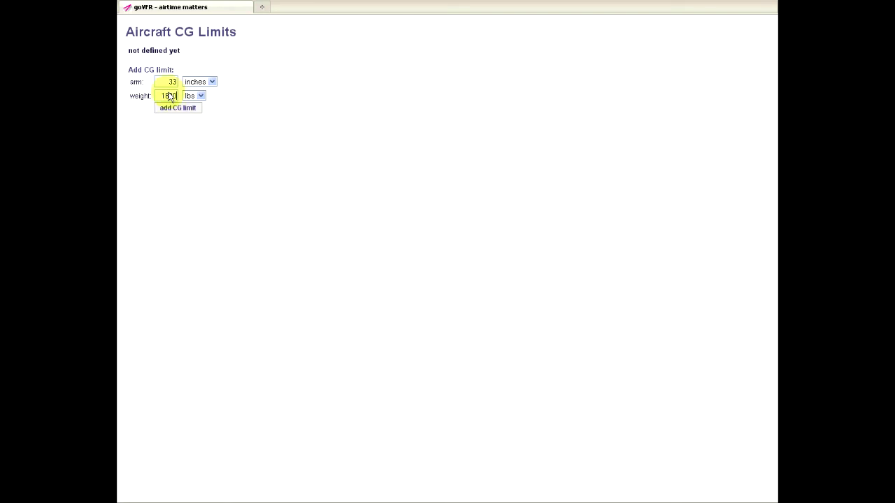
{"action": "left_click", "coordinate": [177, 109]}
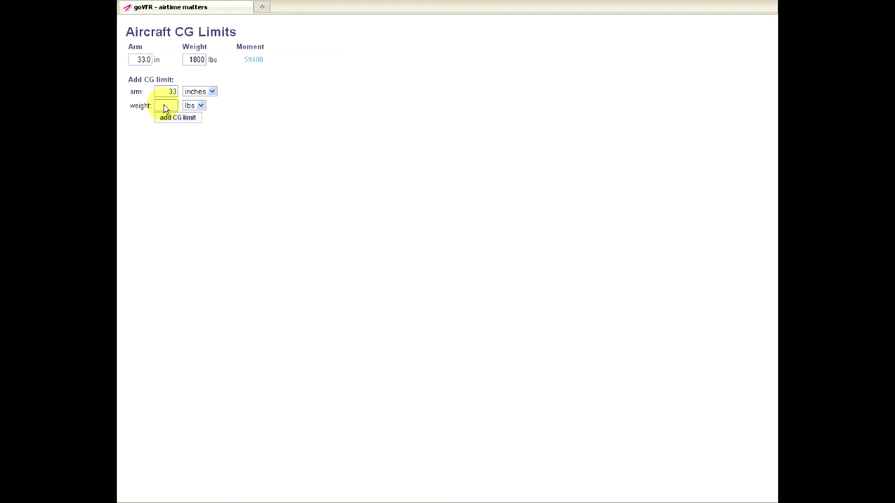
{"action": "type", "text": "3250"}
{"action": "left_click", "coordinate": [171, 117]}
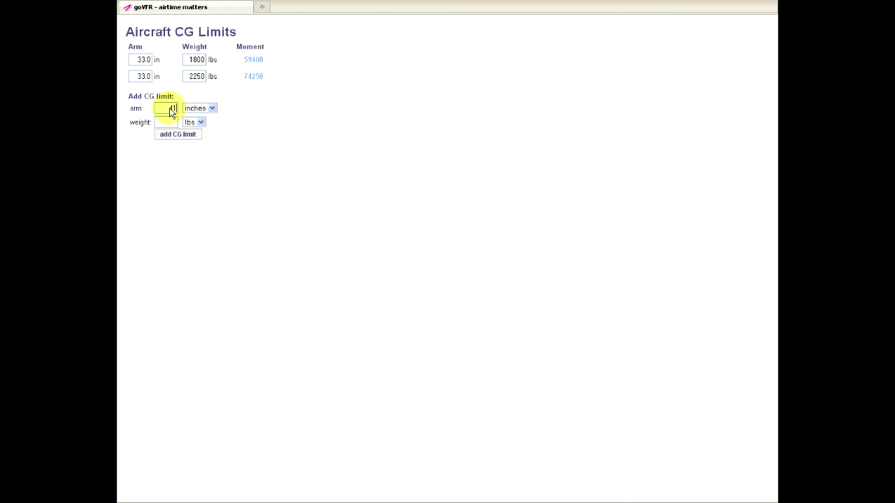
{"action": "left_click", "coordinate": [162, 125]}
{"action": "type", "text": "3100"}
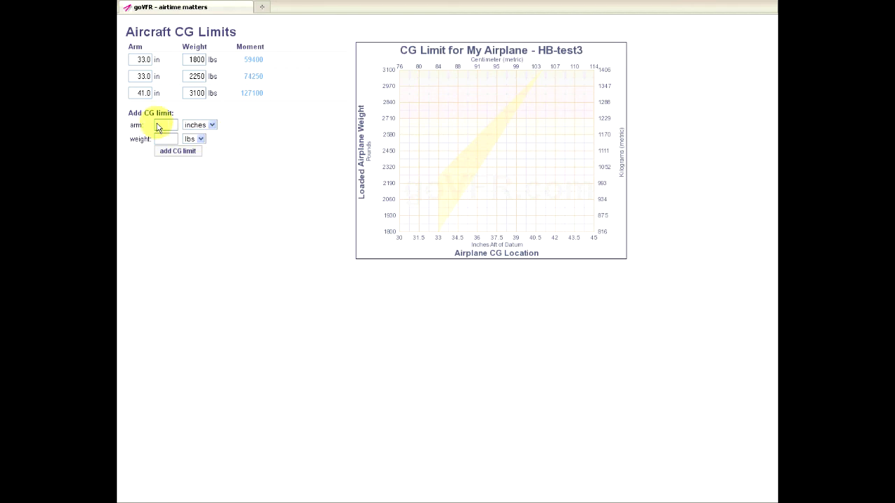
- Add CG limits 46 in/3100 lbs and 46 in/1800 lbs, then return to the aircraft edit form
{"action": "type", "text": "46"}
{"action": "type", "text": "3100"}
{"action": "left_click", "coordinate": [179, 151]}
{"action": "left_click", "coordinate": [166, 145]}
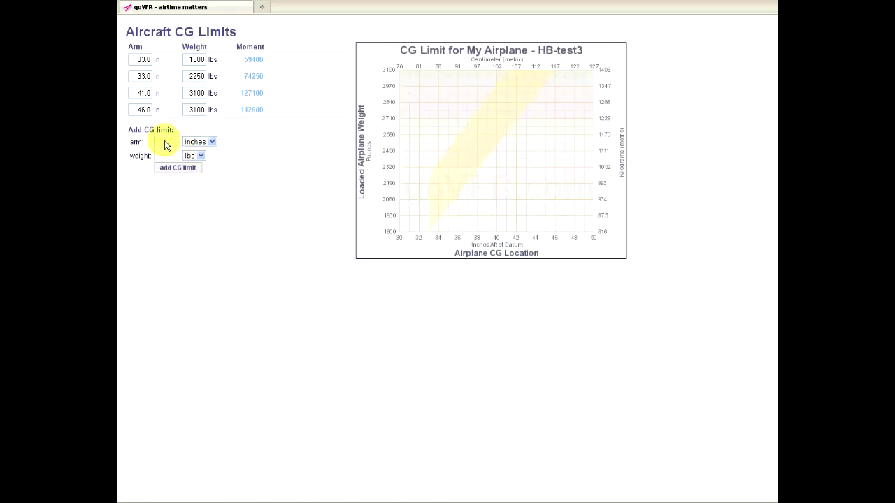
{"action": "type", "text": "46"}
{"action": "type", "text": "1800"}
{"action": "left_click", "coordinate": [174, 171]}
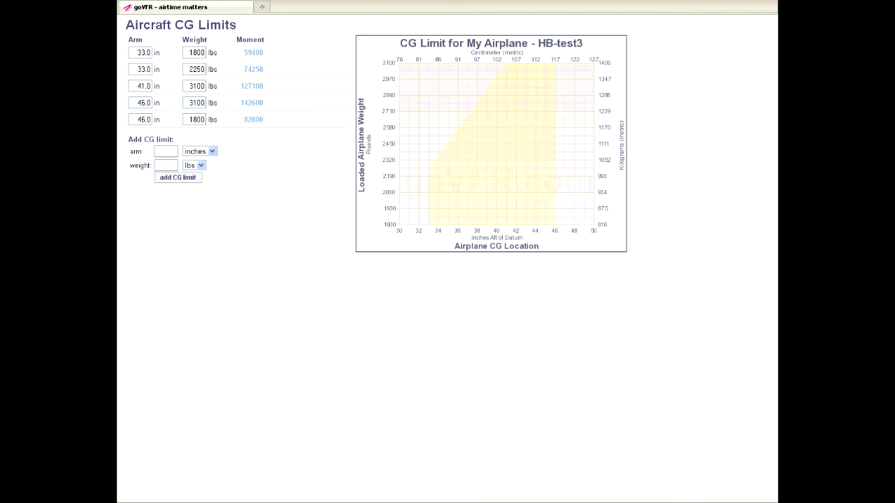
{"action": "left_click", "coordinate": [564, 166]}
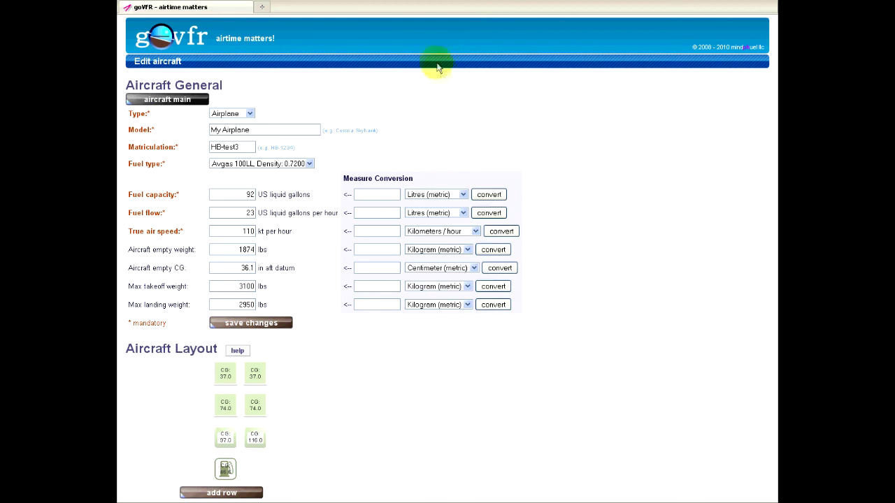
- Go back to HB-test3's main overview and start a new flight plan with it
{"action": "left_click", "coordinate": [175, 104]}
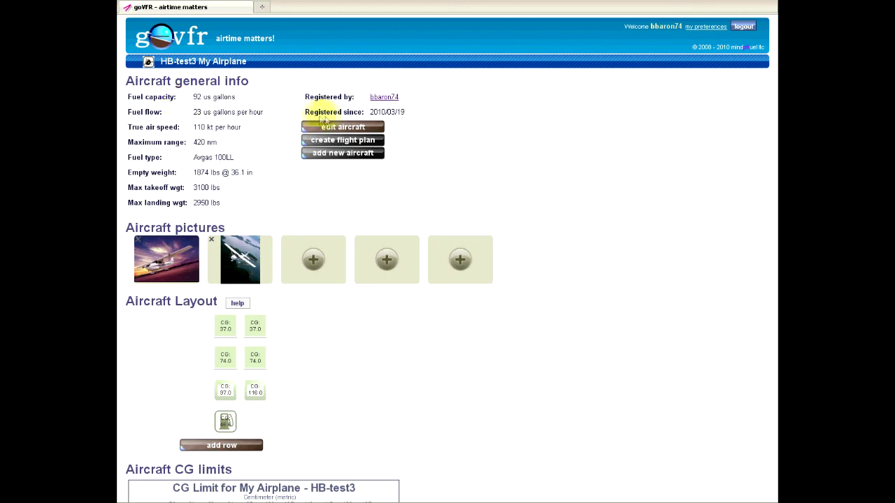
{"action": "left_click", "coordinate": [342, 140]}
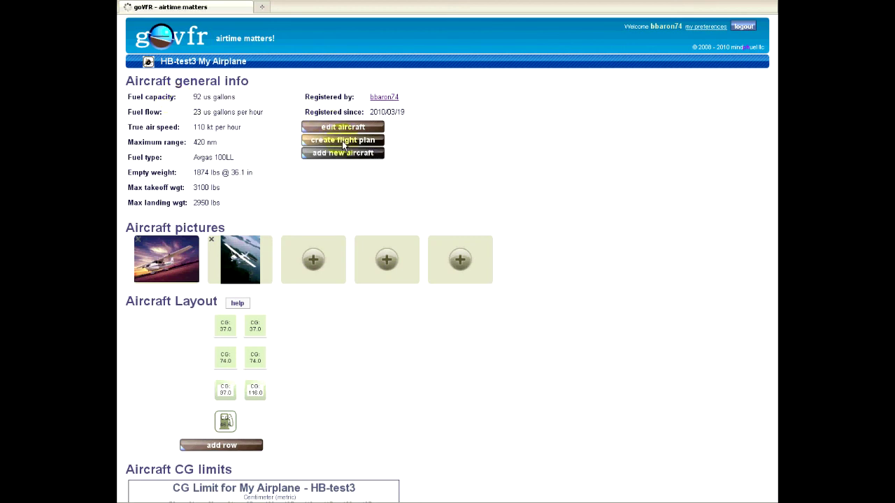